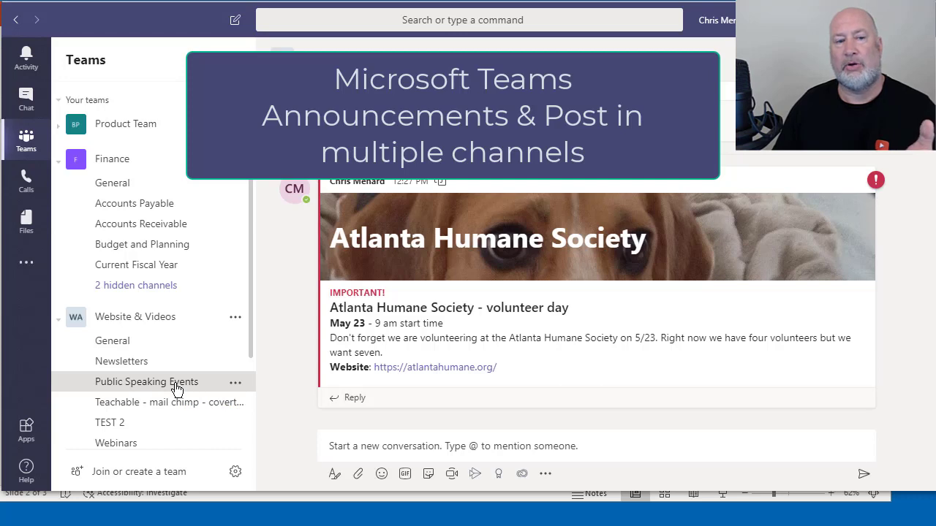
# View the volunteer day announcement in the Teachable channel and switch to the Excel tips presentation in PowerPoint.
pyautogui.click(178, 403)
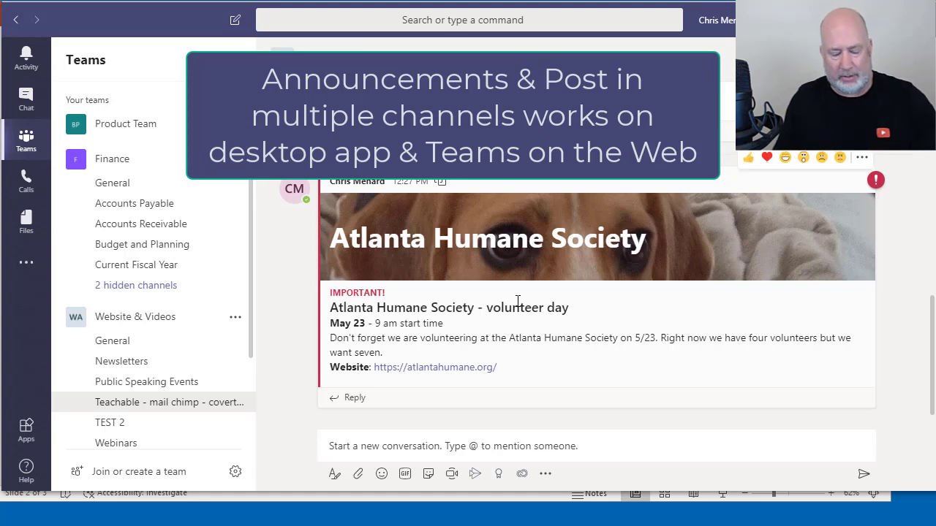
pyautogui.hotkey('alt', 'Tab')
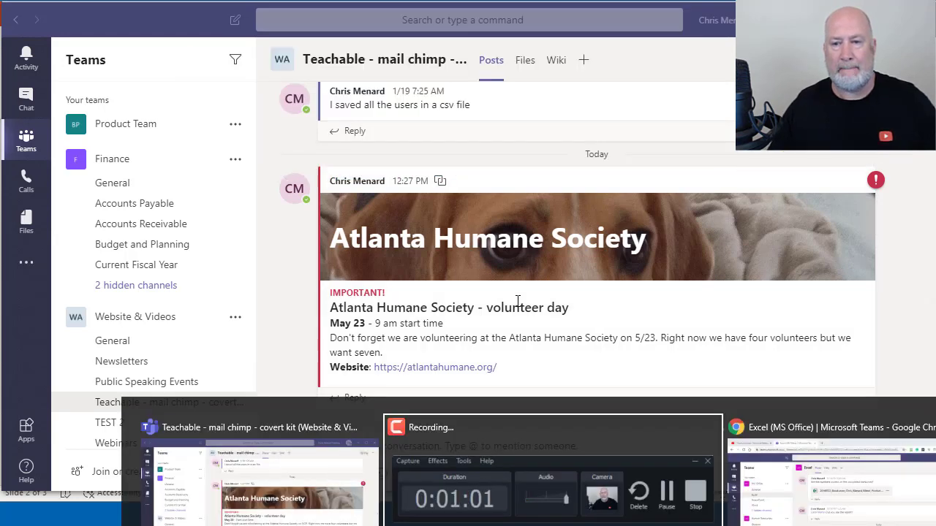
pyautogui.hotkey('alt', 'Tab')
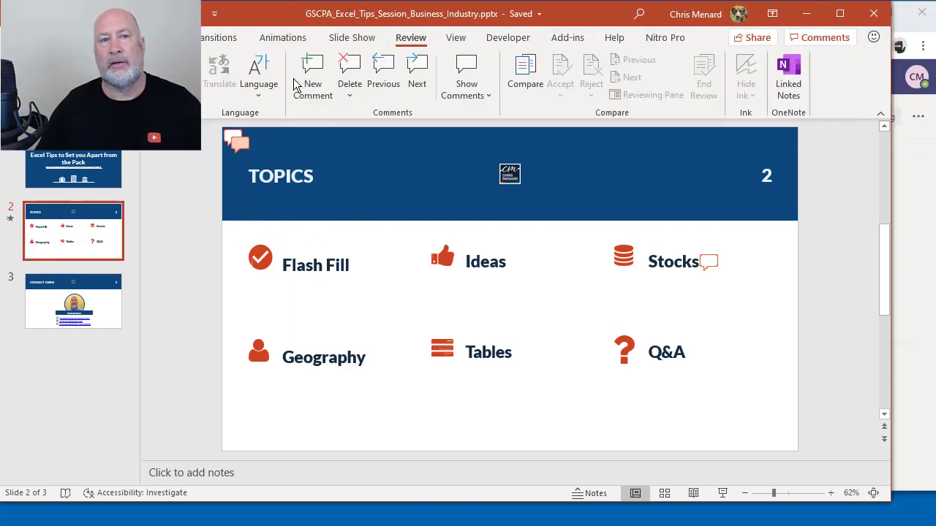
# Display the Animation Pane for the TOPICS slide and start a new blank comment on it.
pyautogui.click(290, 42)
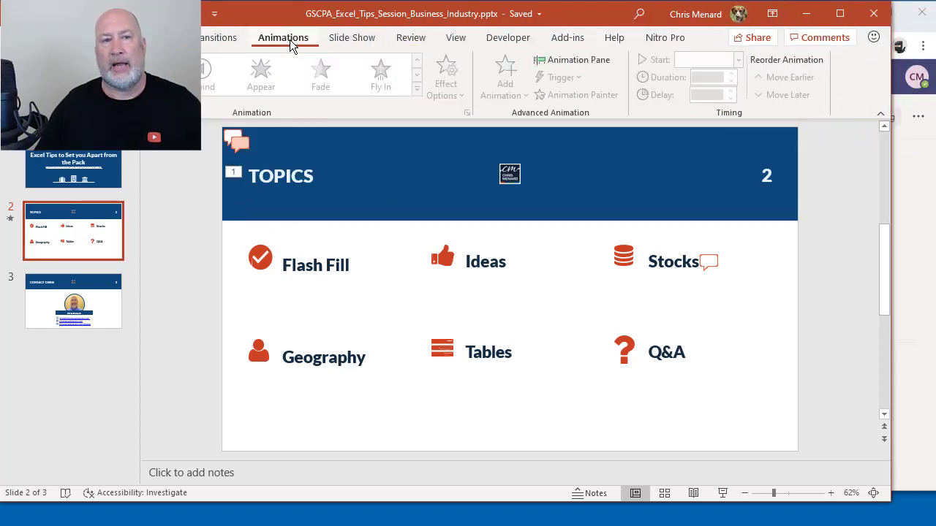
pyautogui.click(578, 63)
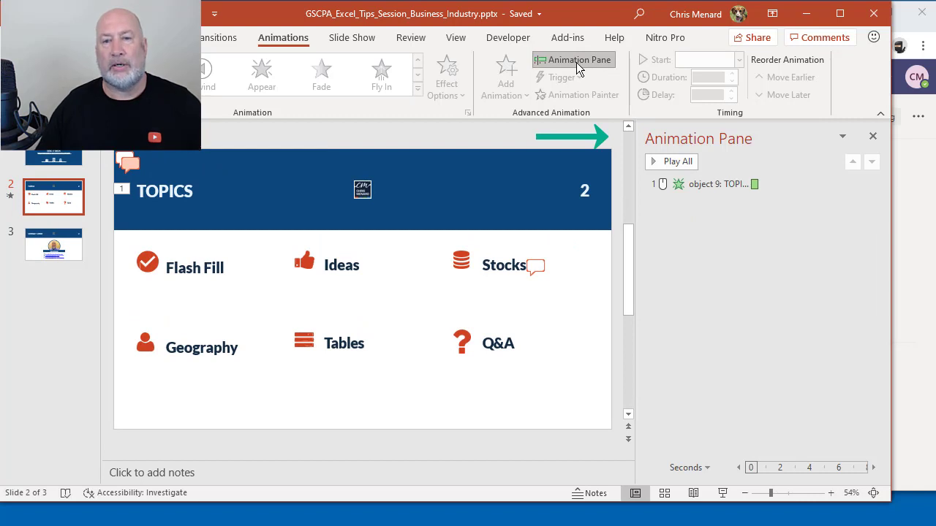
pyautogui.click(461, 39)
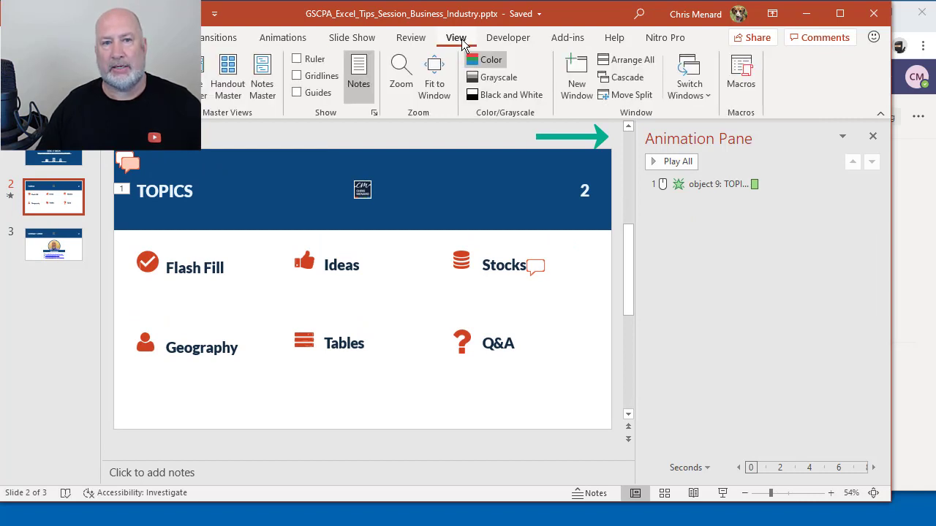
pyautogui.click(414, 40)
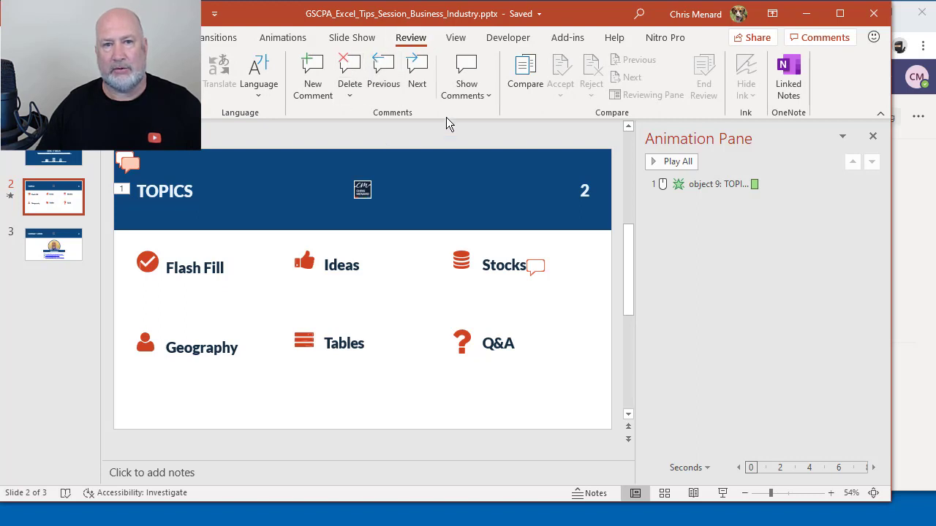
pyautogui.click(311, 80)
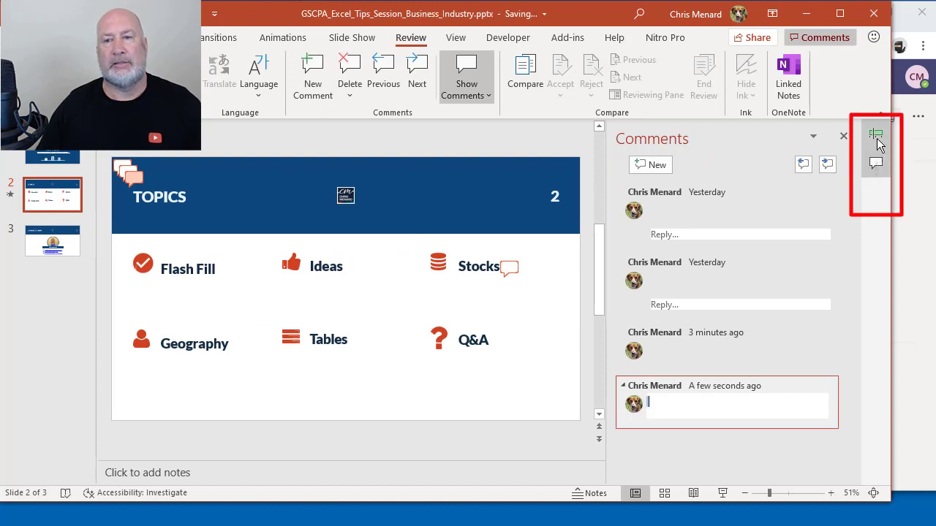
# Alternate between the animation and comments panes, and display the Format Shape options for the Flash Fill text box.
pyautogui.click(876, 136)
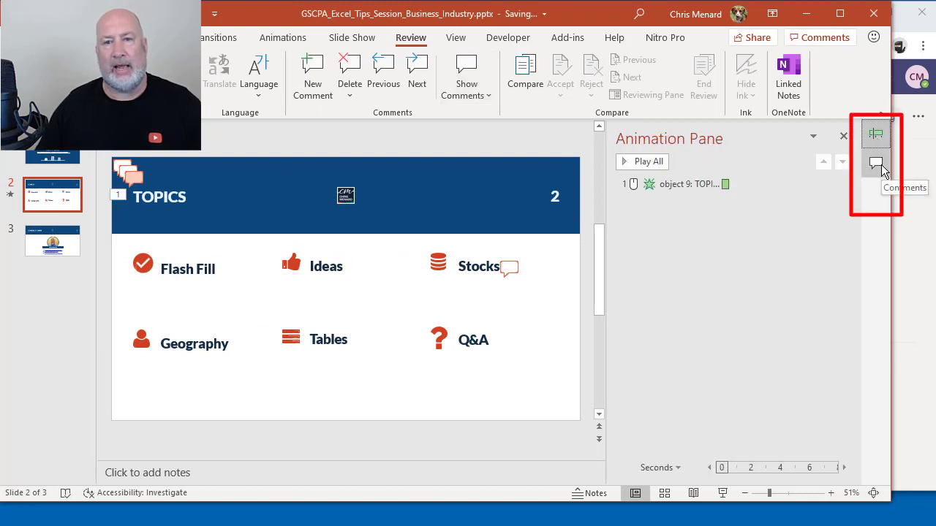
pyautogui.click(875, 163)
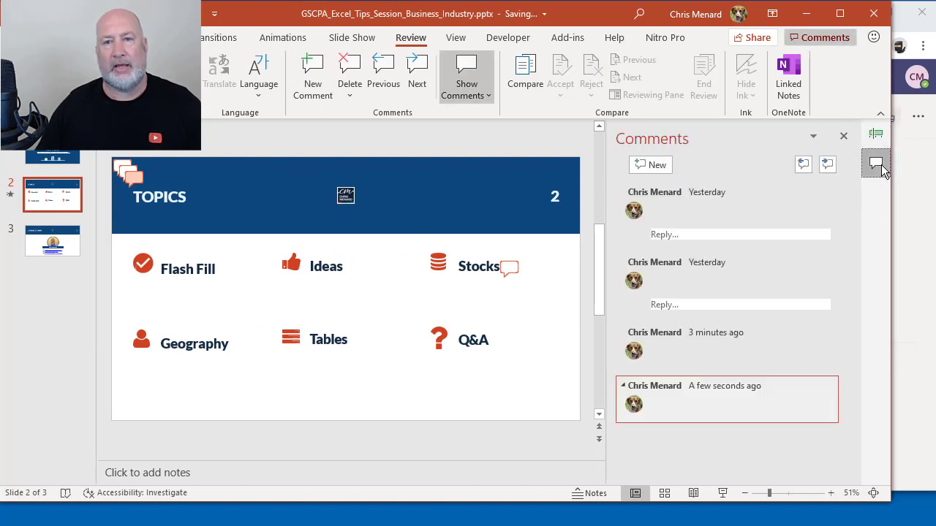
pyautogui.rightClick(198, 277)
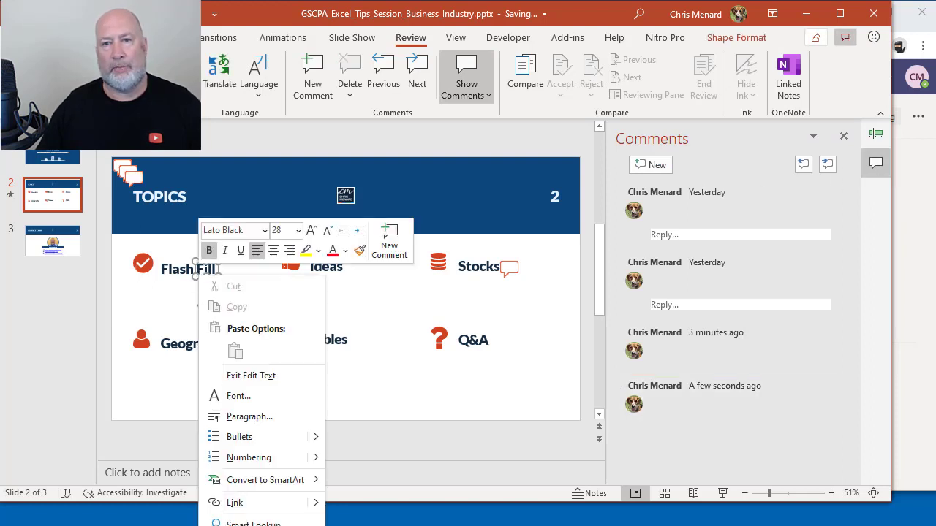
pyautogui.press('o')
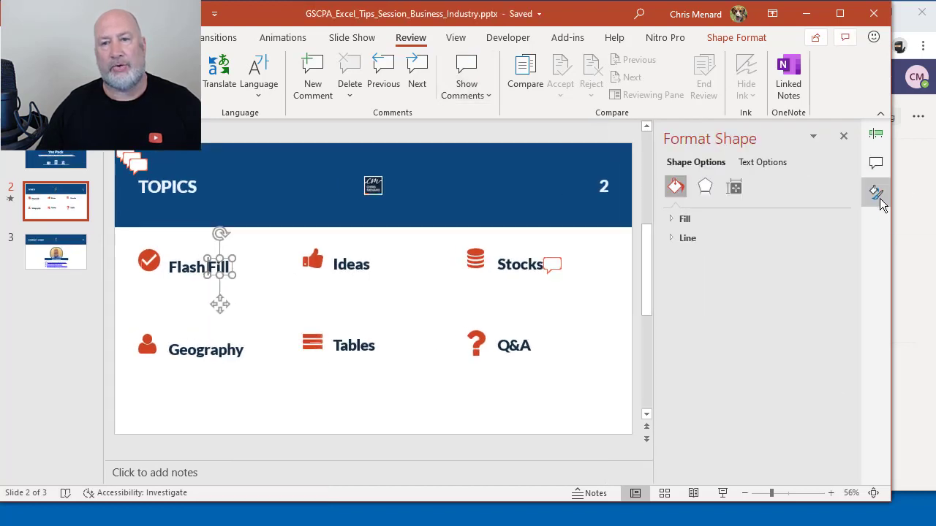
# Bring up the slide's comments and its animations in turn, and minimize the presentation to return to Teams on the web.
pyautogui.click(876, 164)
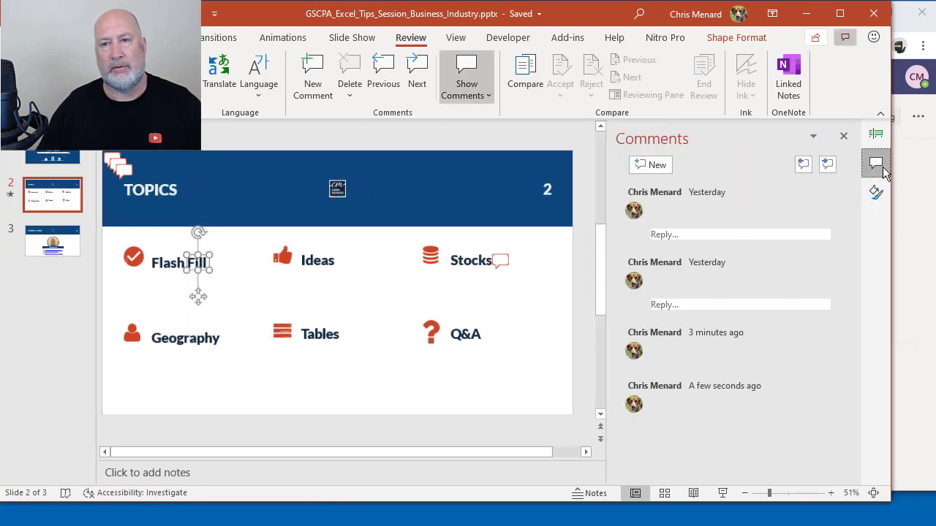
pyautogui.click(876, 136)
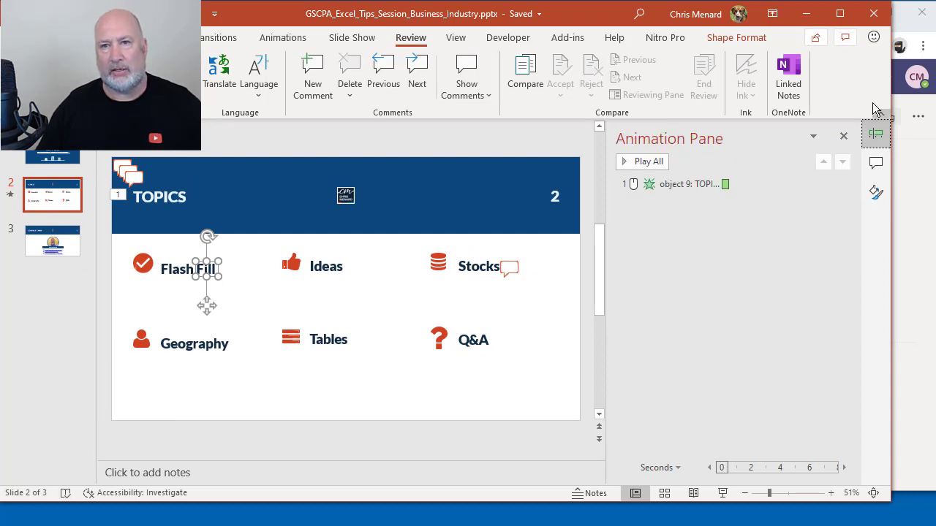
pyautogui.click(807, 15)
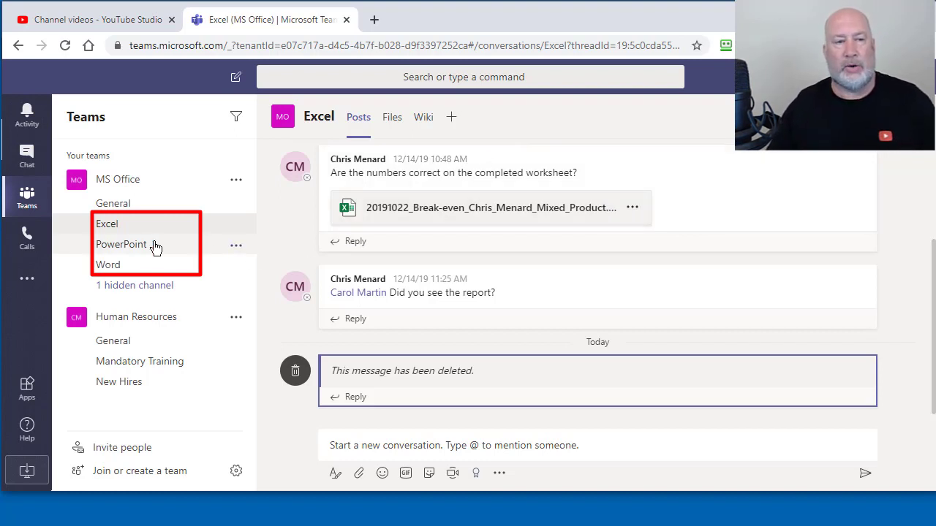
# Start a new post in the MS Office team's Excel channel with full formatting and make it an Announcement.
pyautogui.click(410, 446)
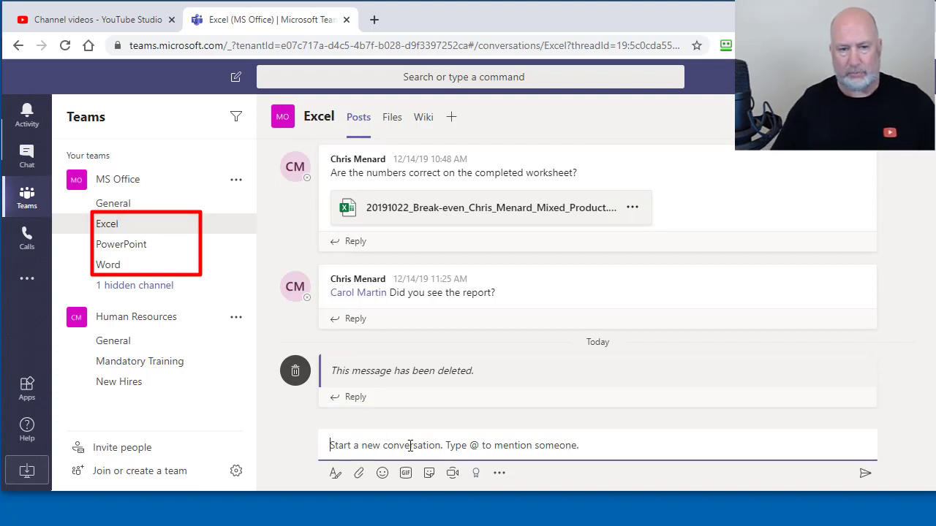
pyautogui.click(336, 474)
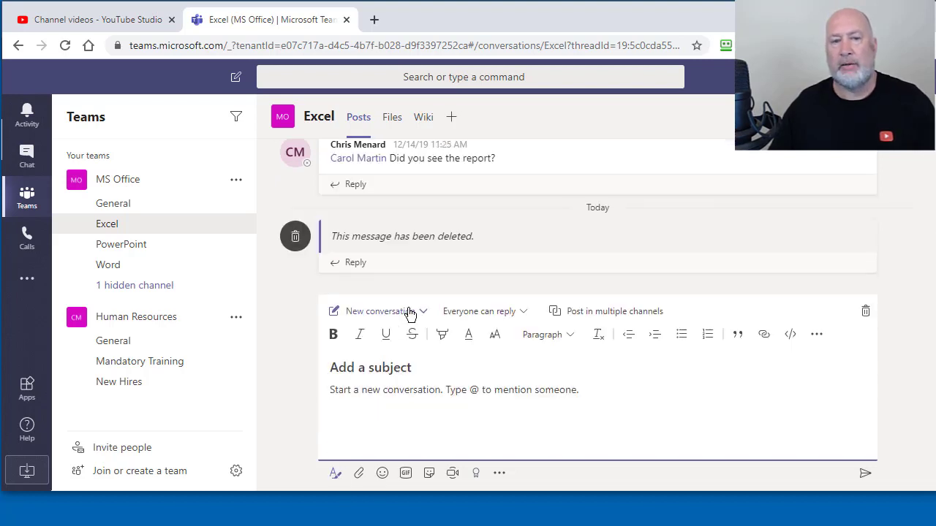
pyautogui.click(415, 316)
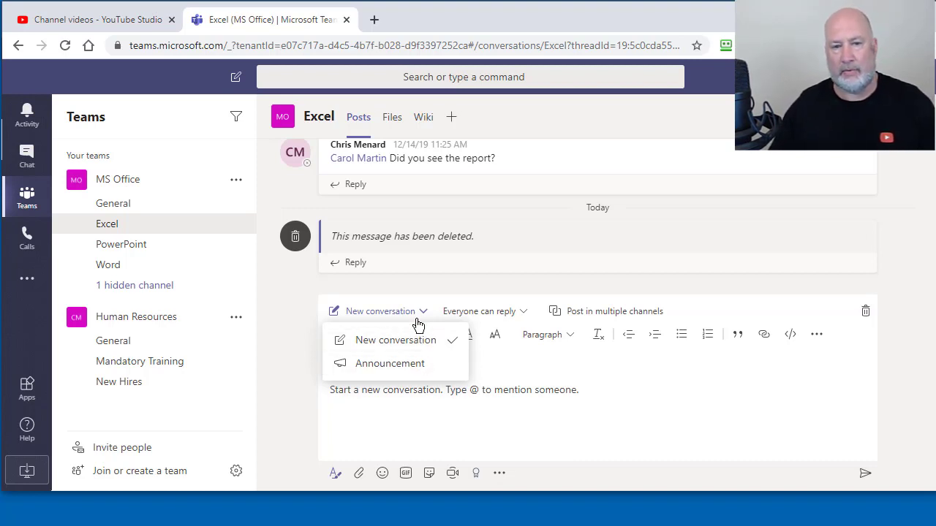
pyautogui.click(416, 368)
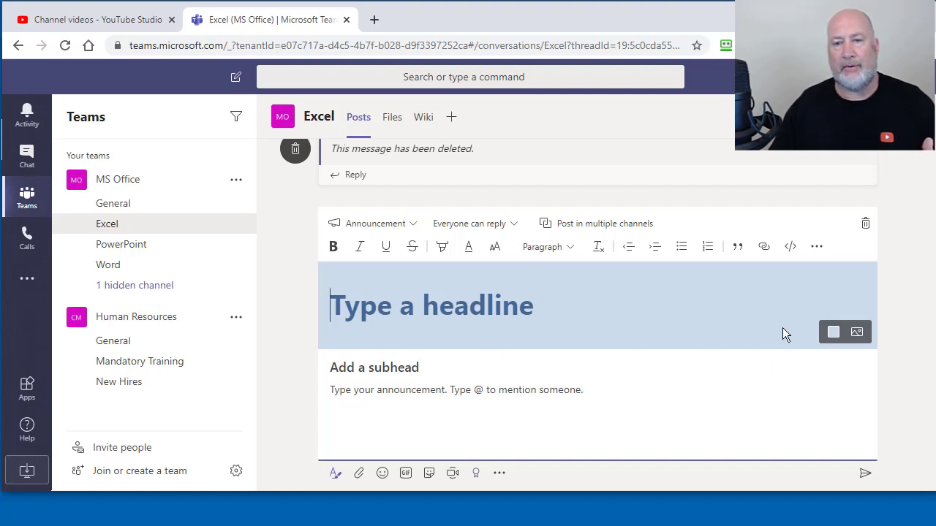
# Try orange, teal and dark blue as the headline banner's background, ending on light blue.
pyautogui.click(834, 332)
pyautogui.click(842, 387)
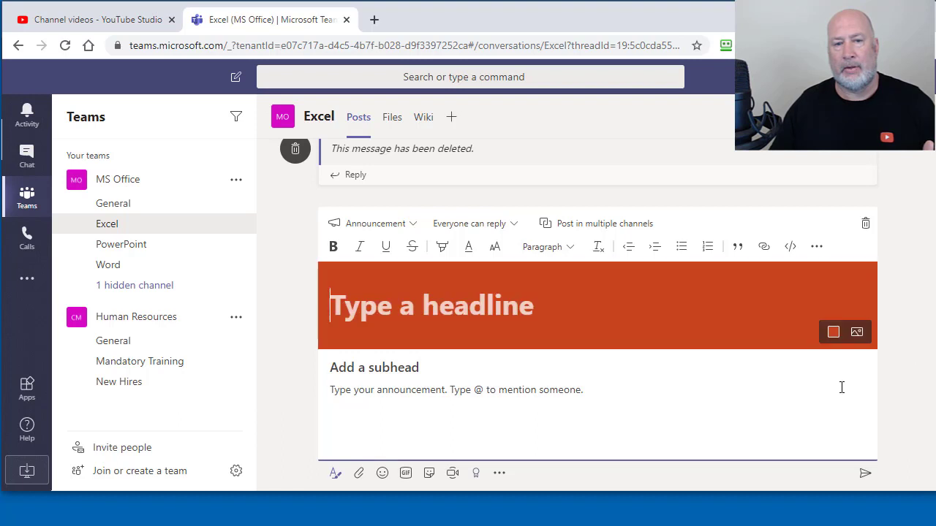
pyautogui.click(833, 331)
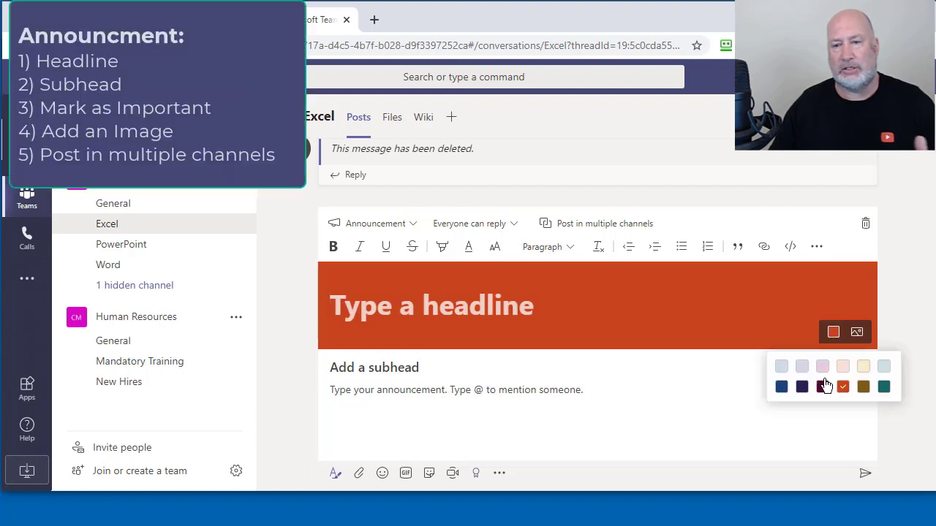
pyautogui.click(884, 387)
pyautogui.click(833, 332)
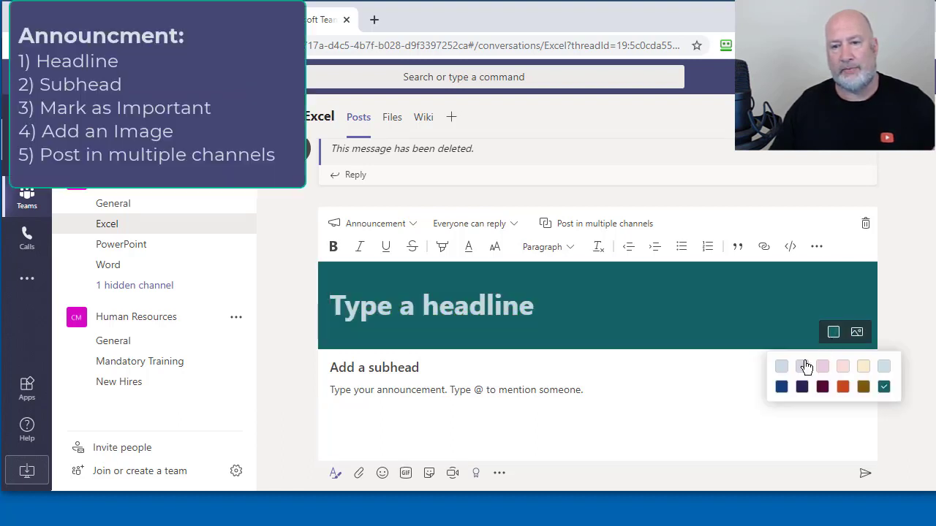
pyautogui.click(783, 387)
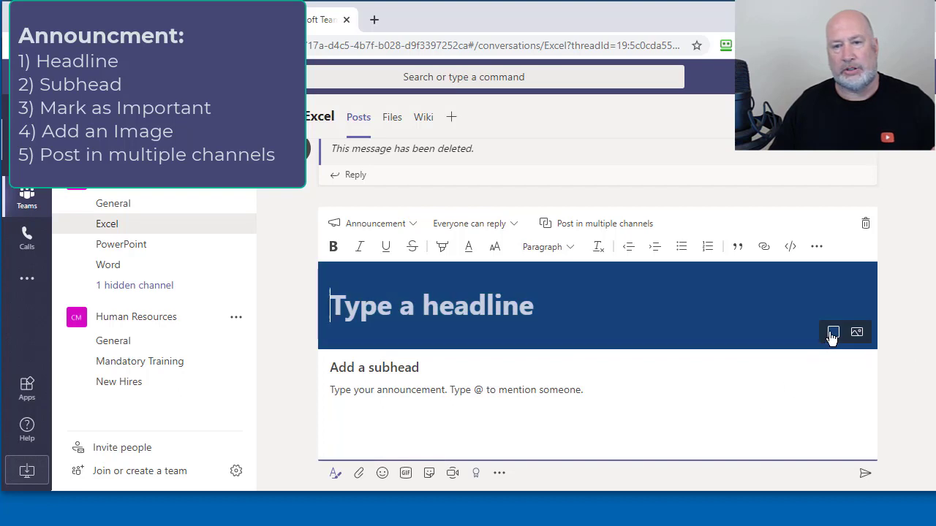
pyautogui.click(833, 333)
pyautogui.click(783, 367)
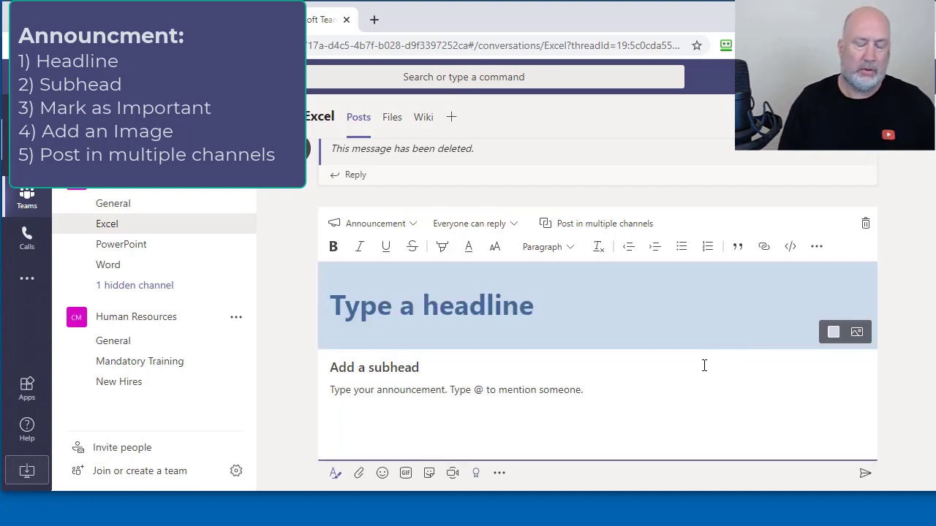
# Fill in the announcement with the headline "Tabbed Panes", the subhead "Cover in all classes" and the message "New feature".
pyautogui.write('Tabb')
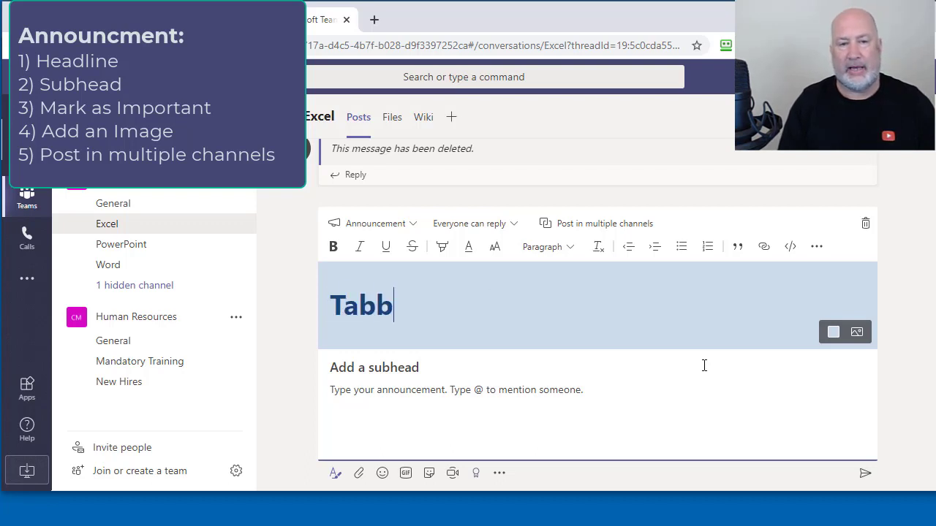
pyautogui.write('ed Panes')
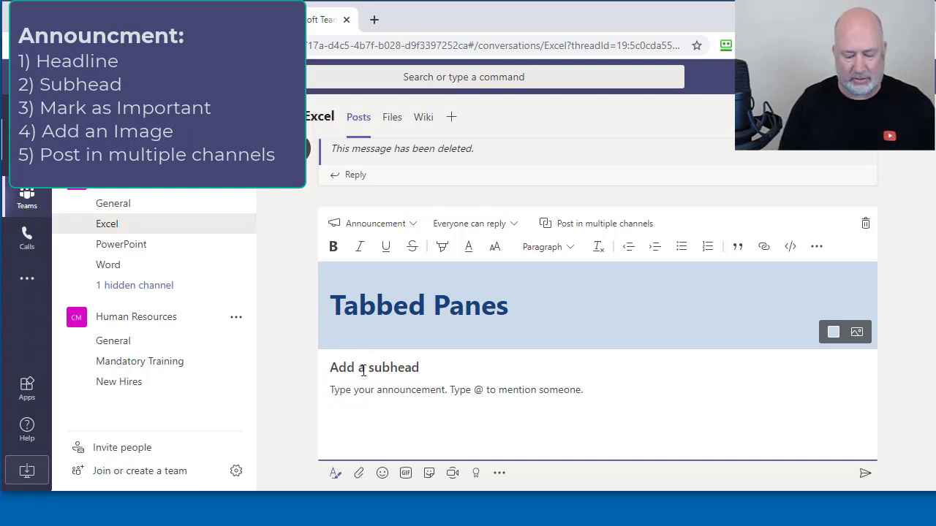
pyautogui.write('Cover in all ')
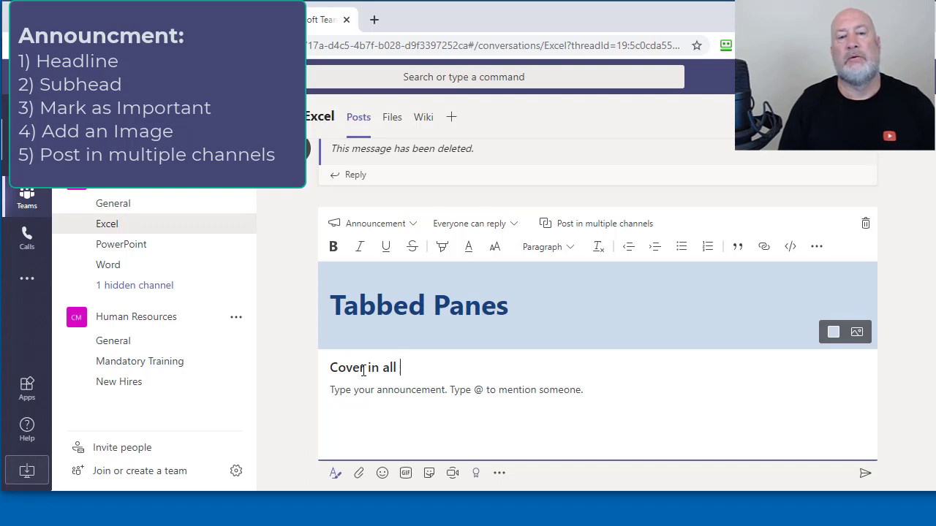
pyautogui.write('classes')
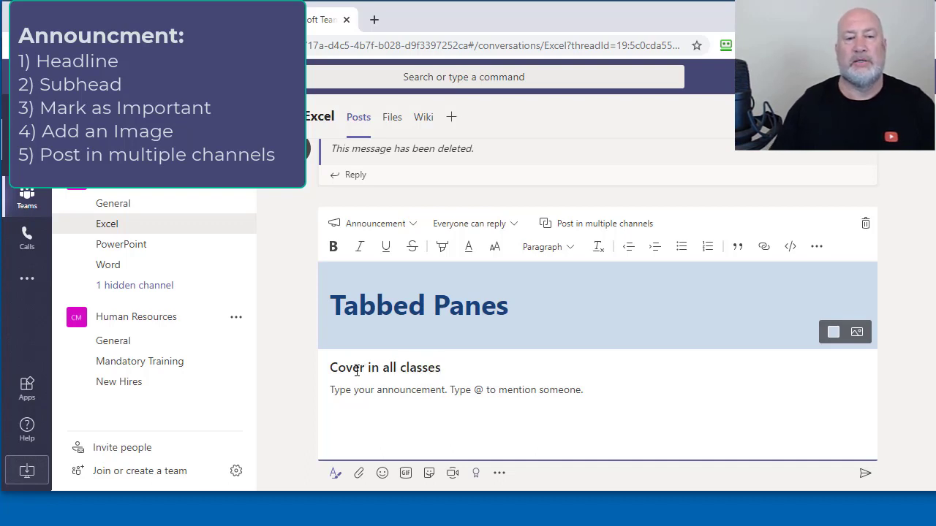
pyautogui.click(339, 386)
pyautogui.write('New feature')
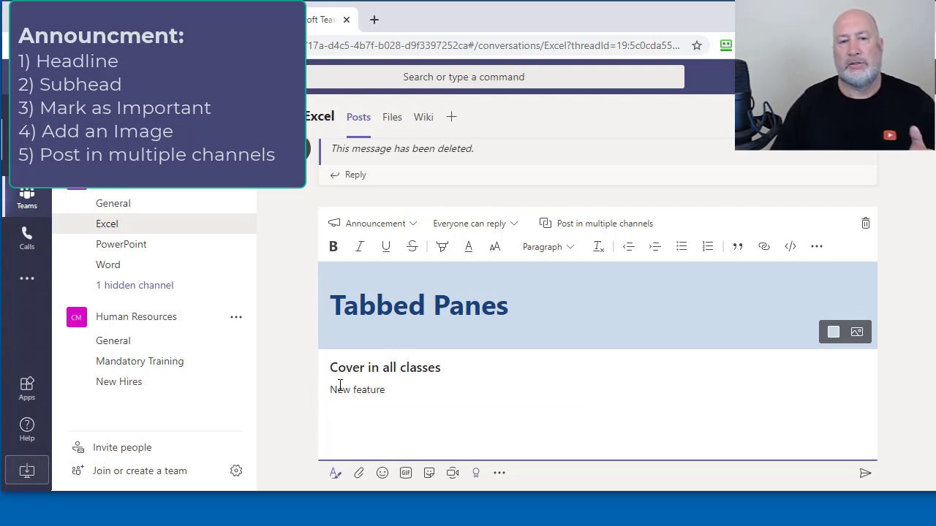
# Set the announcement to post in multiple channels, adding the PowerPoint and Word channels of the MS Office team.
pyautogui.click(576, 229)
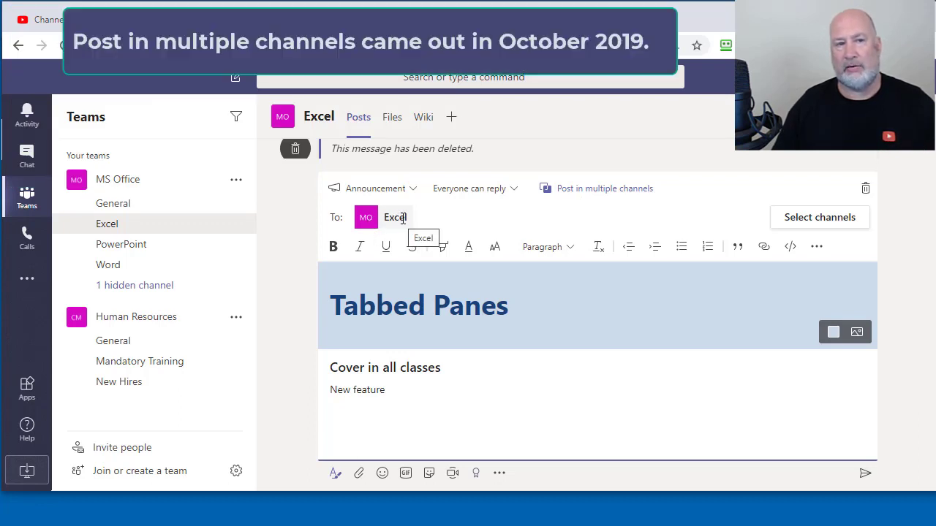
pyautogui.click(820, 222)
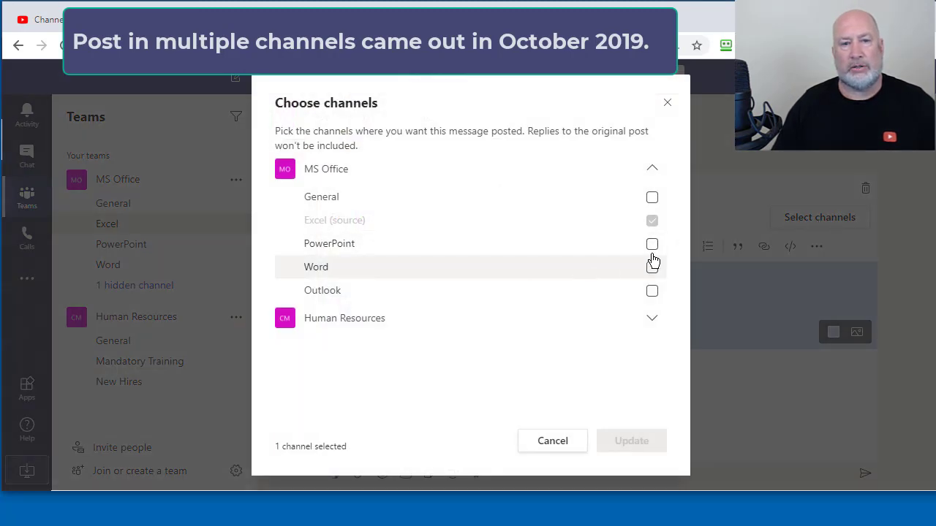
pyautogui.click(652, 244)
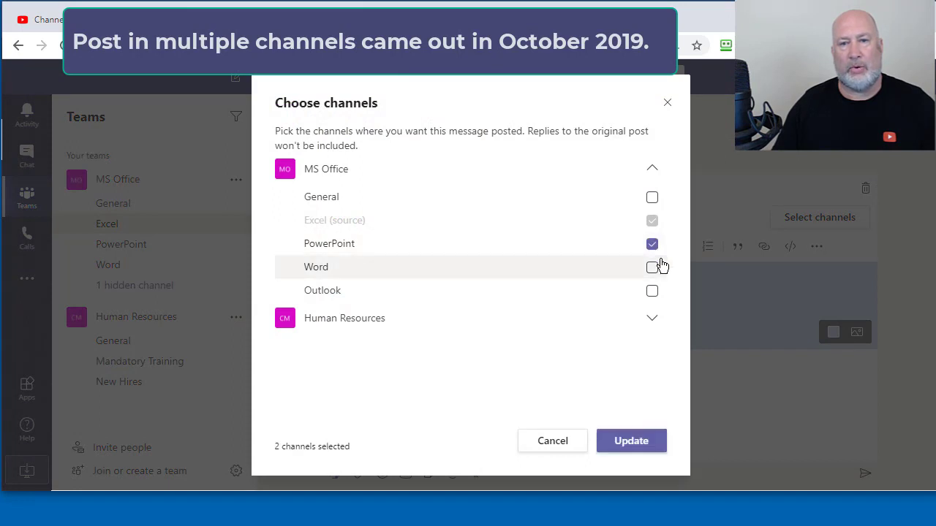
pyautogui.click(652, 267)
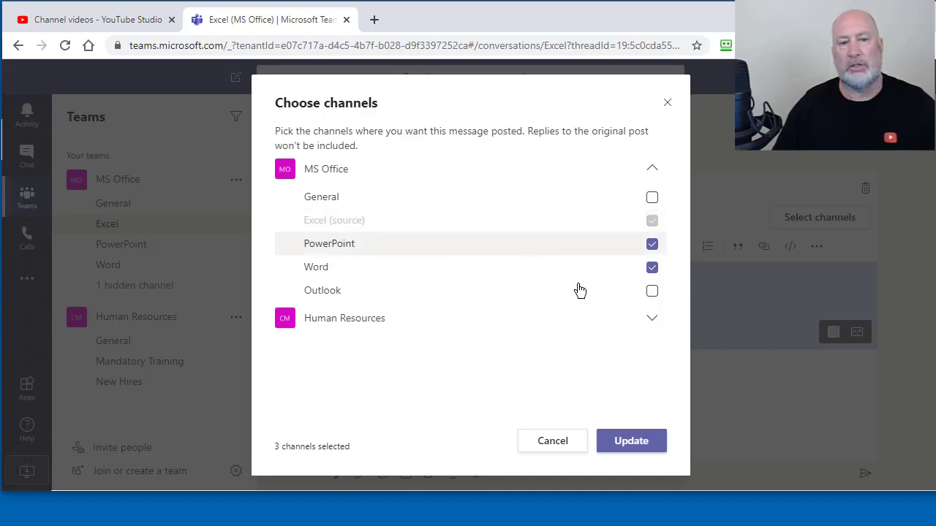
pyautogui.click(637, 446)
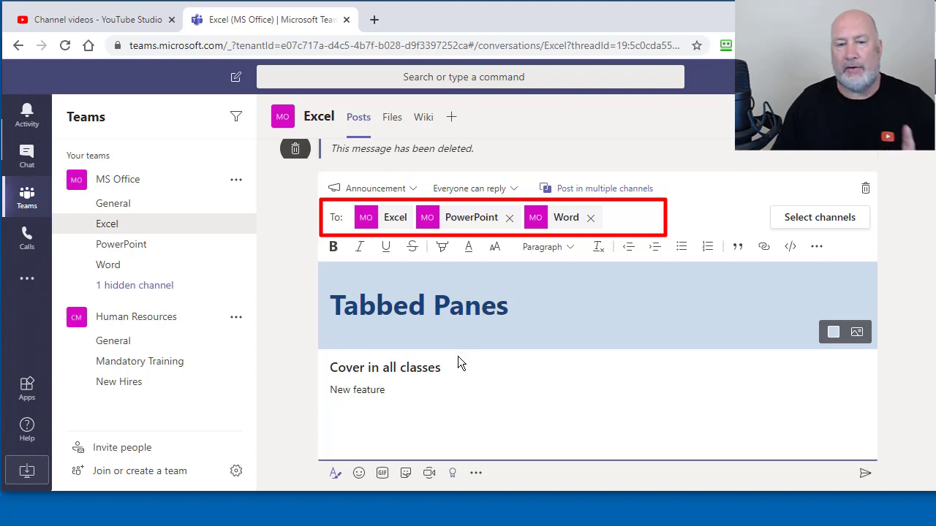
# Try marking the Tabbed Panes announcement as important and remove the important flag again.
pyautogui.click(817, 247)
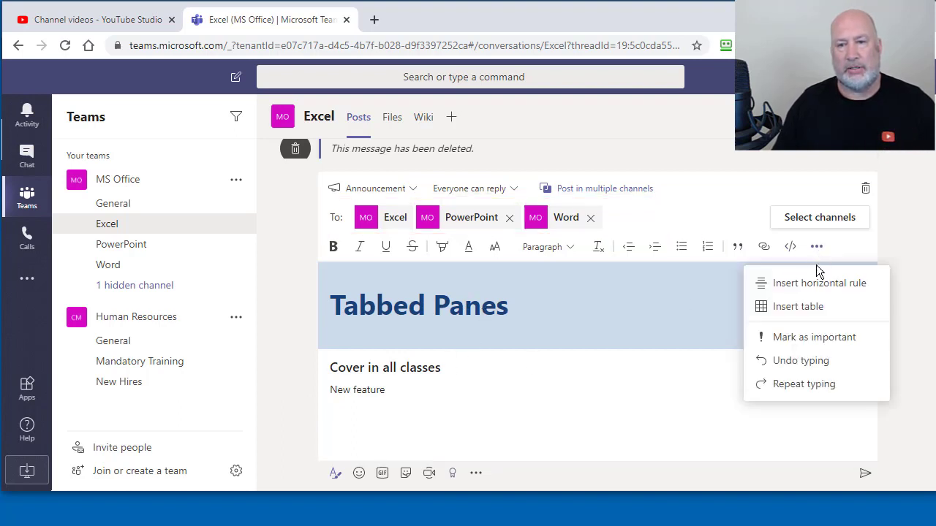
pyautogui.click(810, 348)
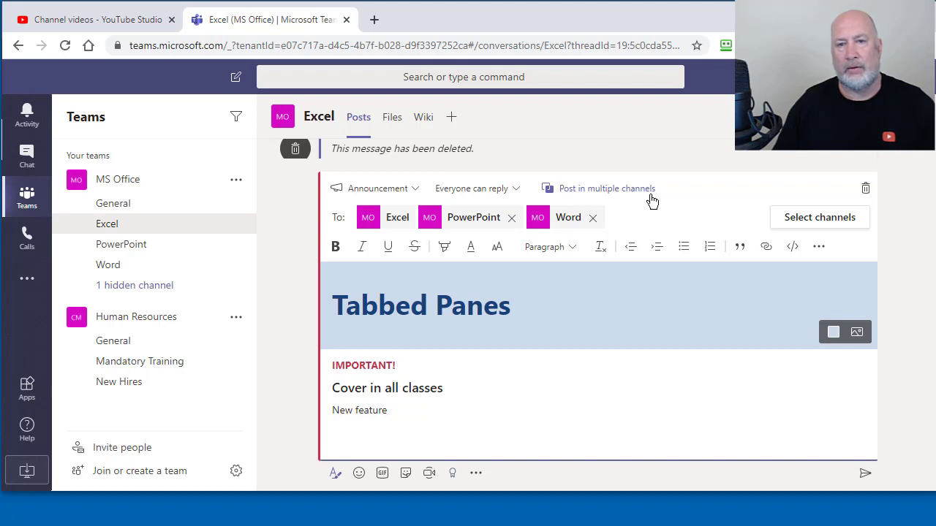
pyautogui.click(820, 248)
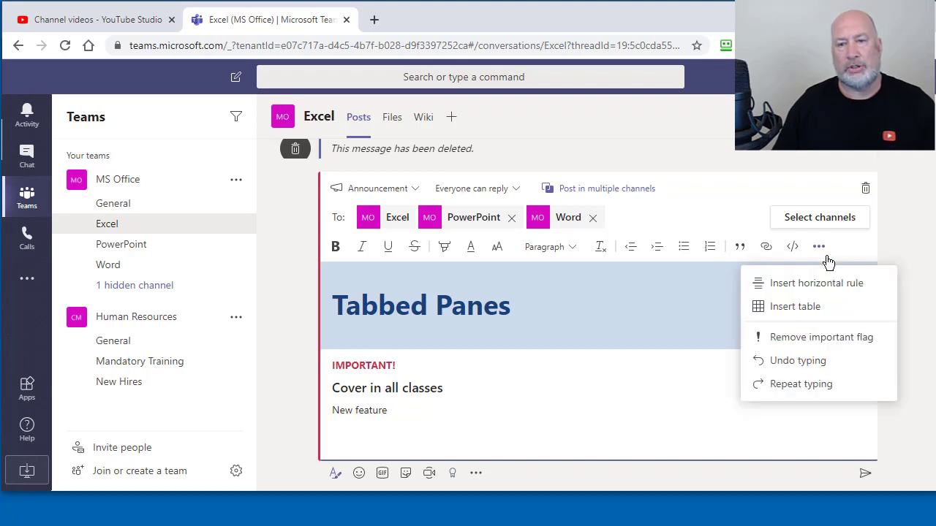
pyautogui.click(836, 341)
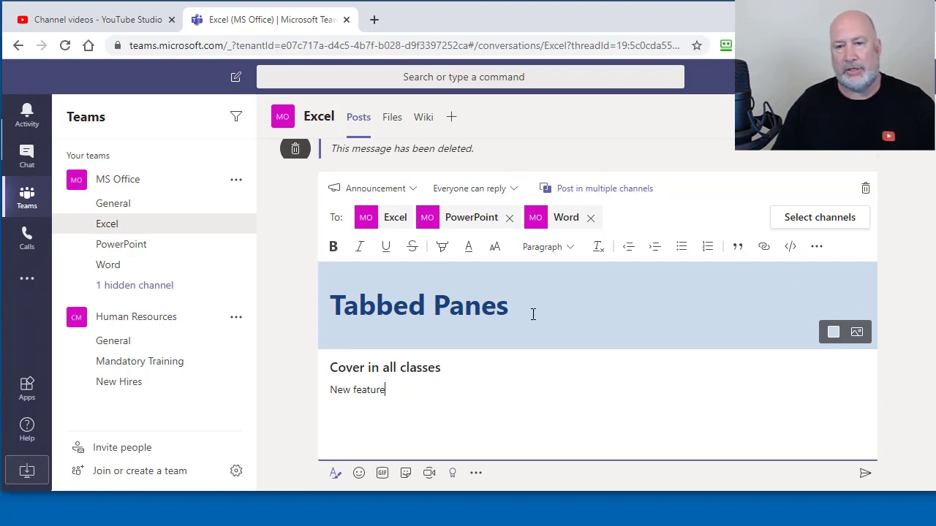
# Try excel-header.png as the headline banner's background image, shifting it slightly upward in the crop area, and cancel the image.
pyautogui.click(857, 333)
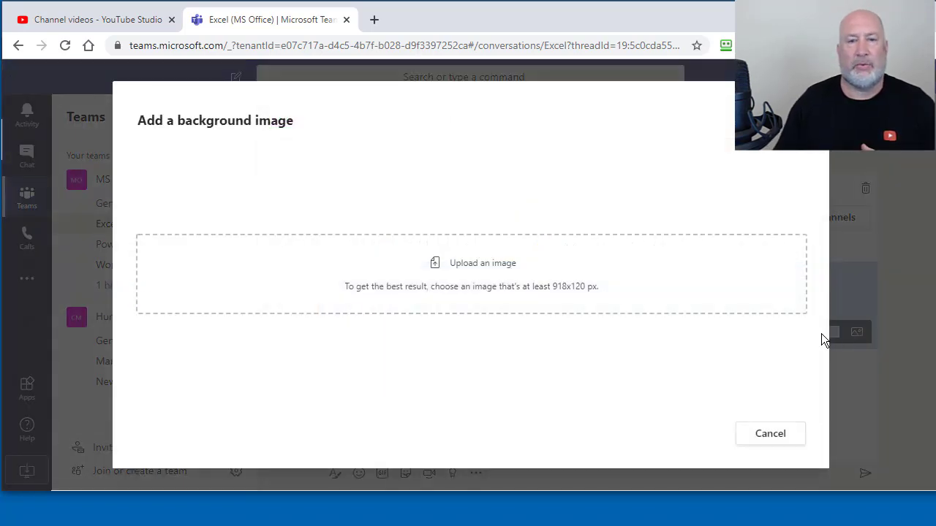
pyautogui.click(488, 265)
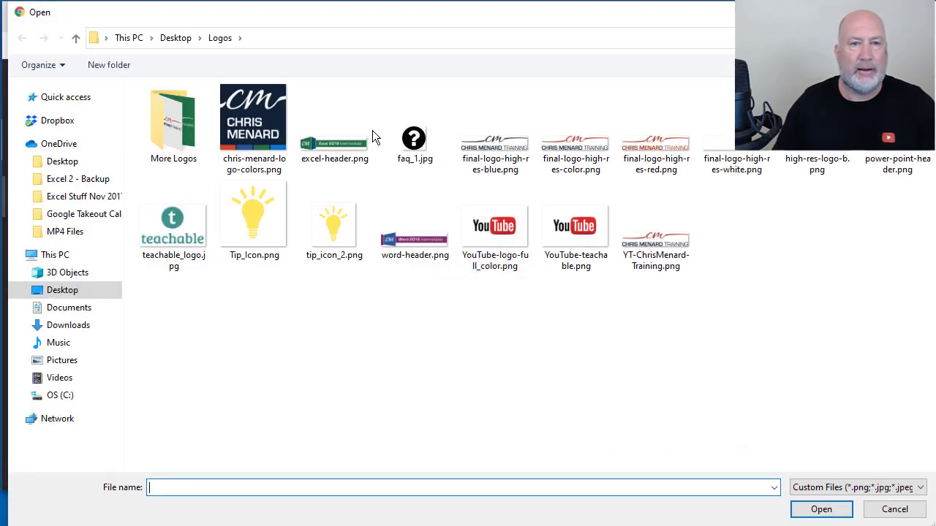
pyautogui.click(351, 139)
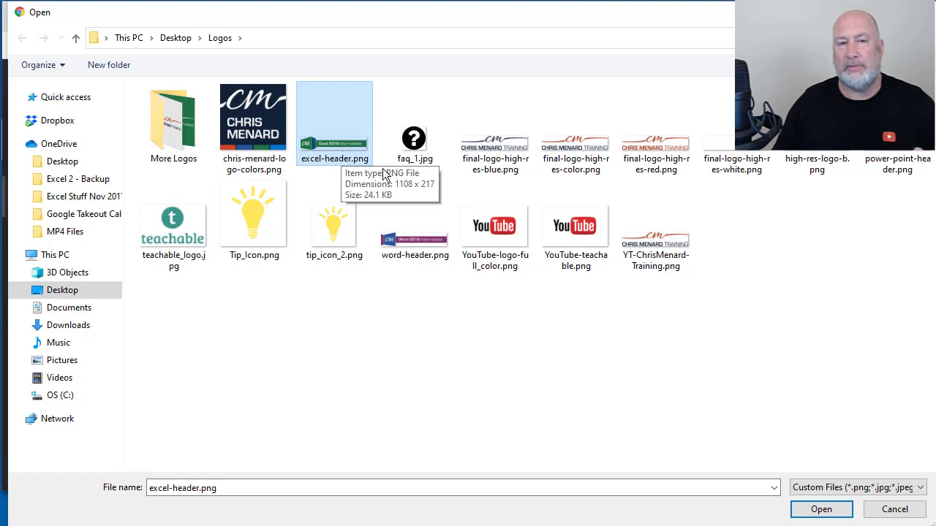
pyautogui.click(834, 514)
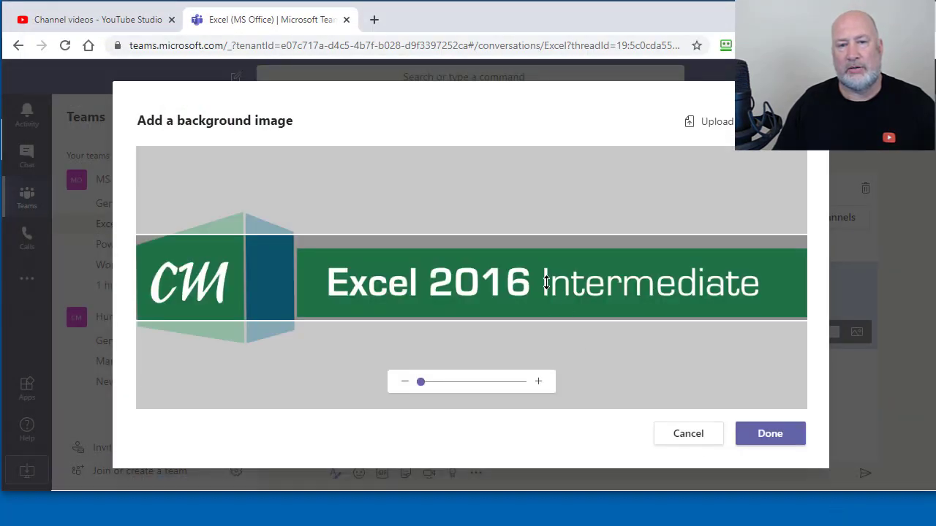
pyautogui.moveTo(546, 283); pyautogui.dragTo(542, 265)
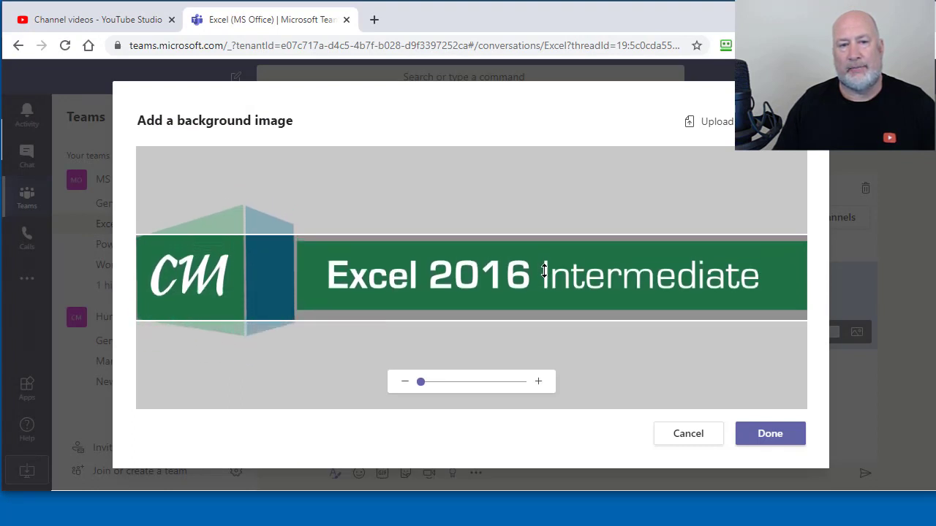
pyautogui.click(701, 439)
pyautogui.click(611, 301)
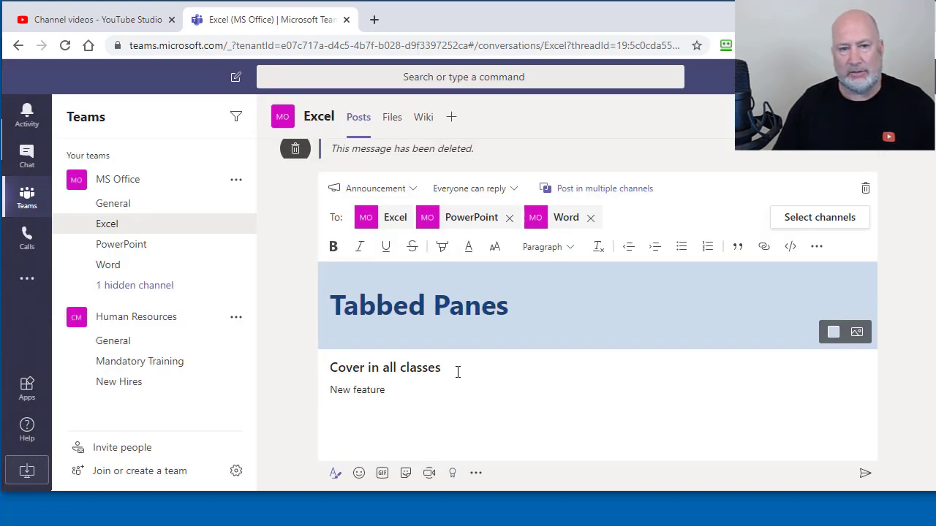
# Append "- MS Office 365" to the subhead and post the announcement to the selected channels.
pyautogui.click(457, 371)
pyautogui.write('- MS Office 365')
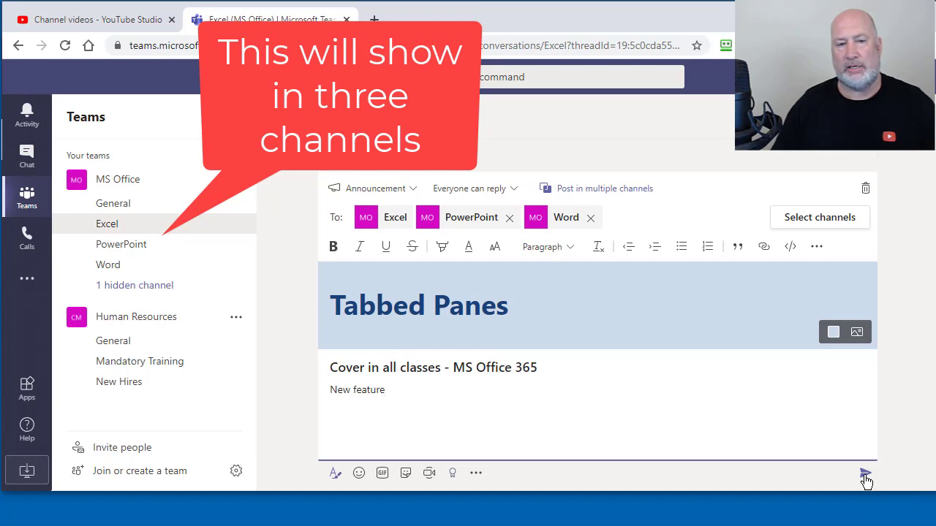
pyautogui.click(865, 476)
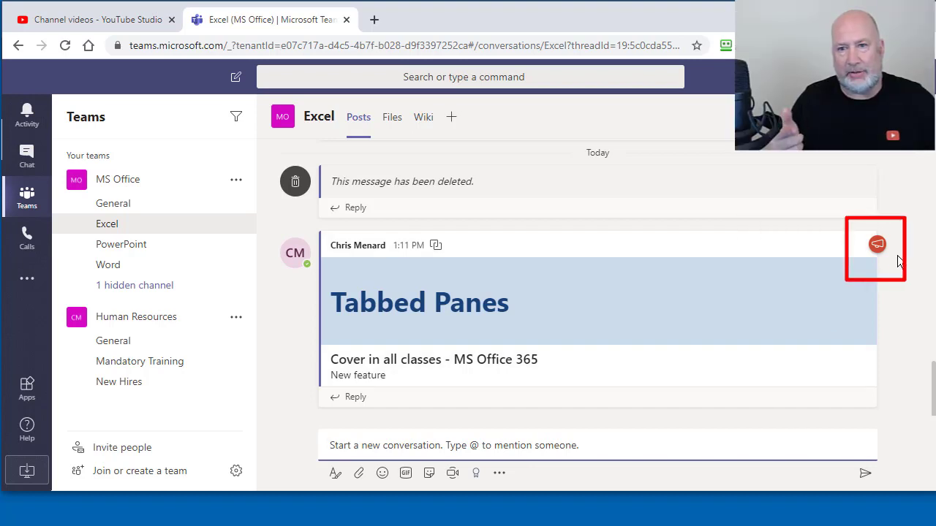
# Check the posted Tabbed Panes announcement in the PowerPoint and Word channels.
pyautogui.moveTo(720, 258)
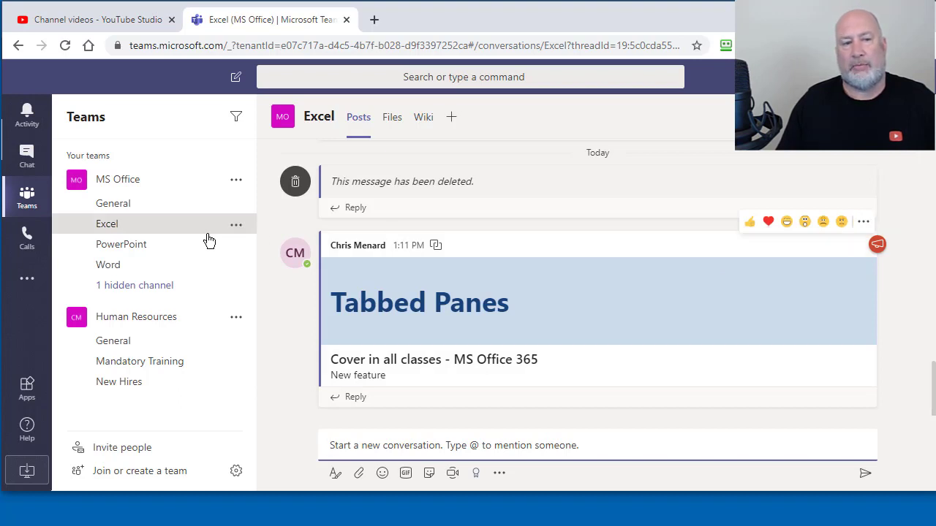
pyautogui.click(148, 252)
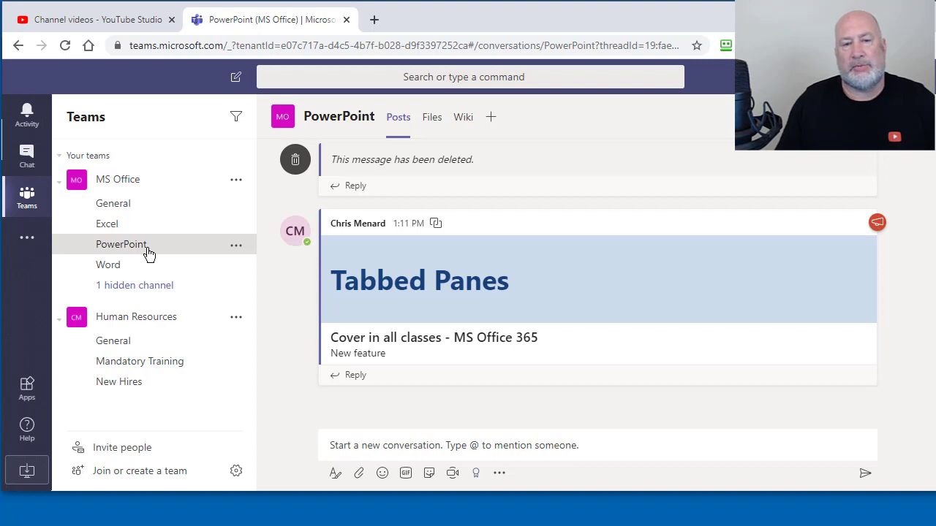
pyautogui.click(120, 267)
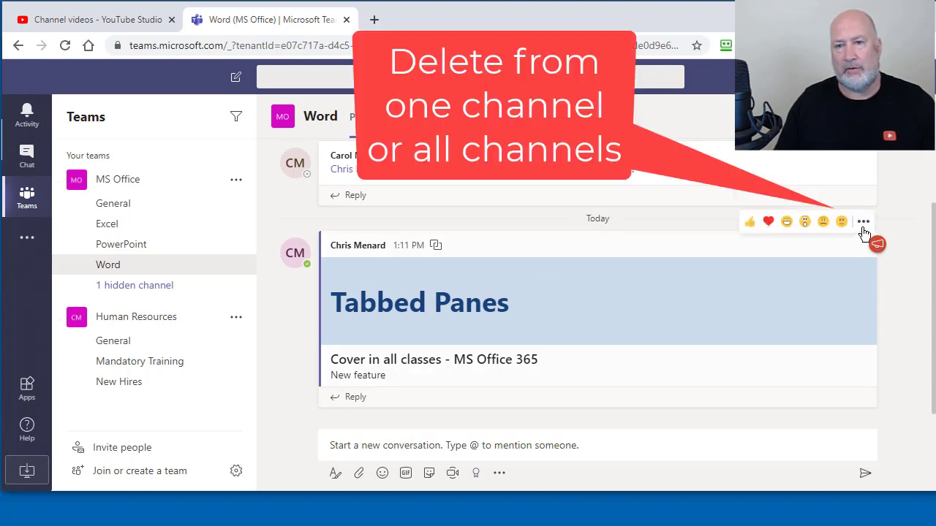
# Bring up the delete confirmation for the announcement in the Word channel and back out without deleting it.
pyautogui.click(864, 221)
pyautogui.click(835, 282)
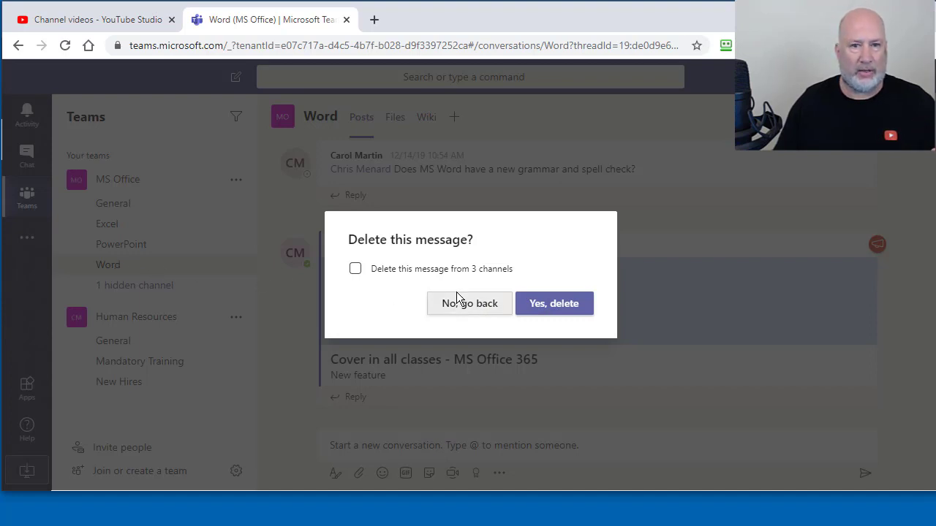
pyautogui.click(472, 309)
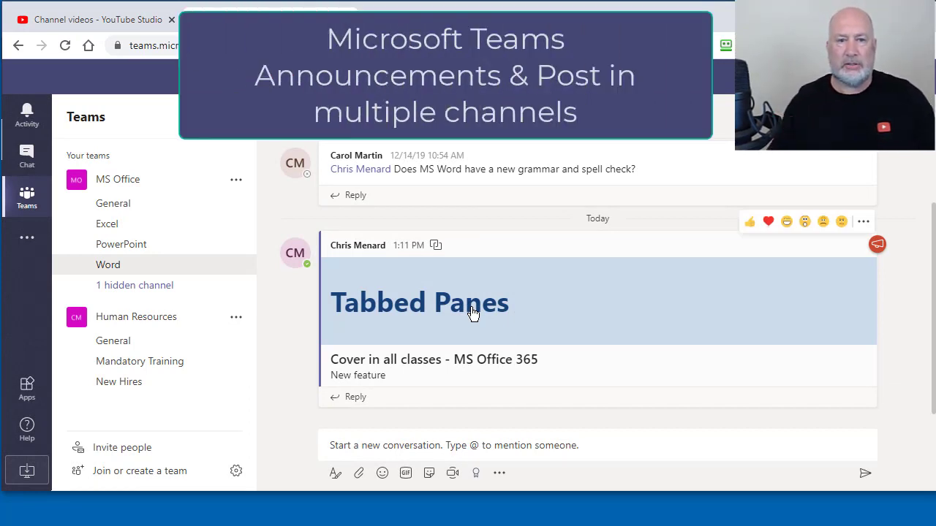
# Start a new fully formatted post in the Word channel, enable posting in multiple channels and make it an Announcement.
pyautogui.click(407, 443)
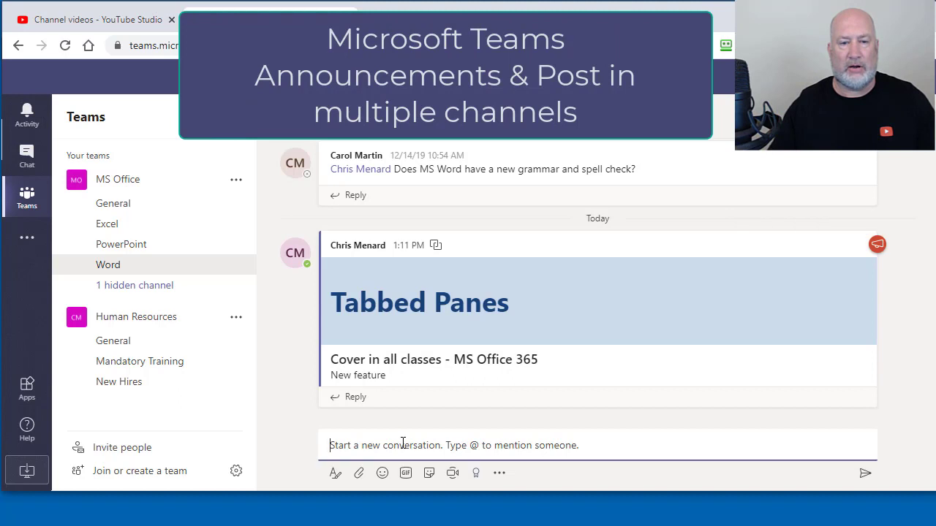
pyautogui.click(333, 474)
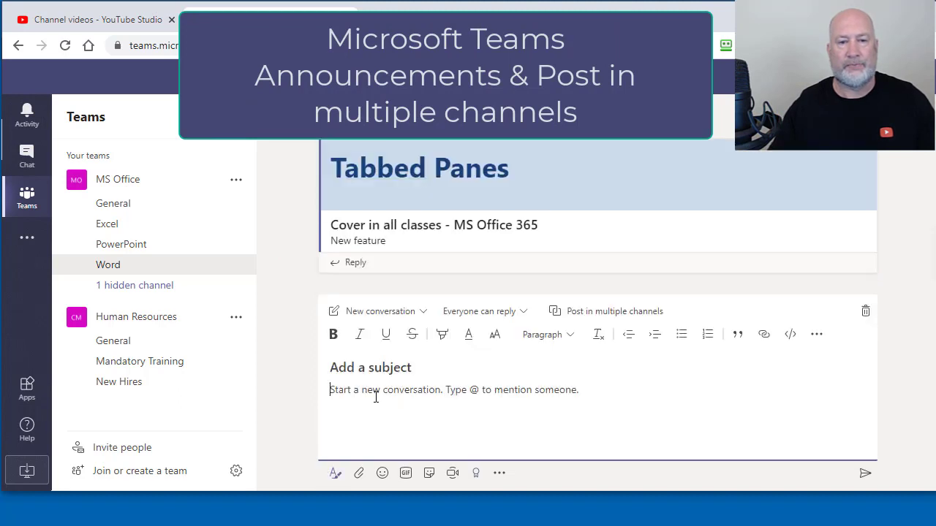
pyautogui.click(600, 310)
pyautogui.click(410, 277)
pyautogui.click(391, 332)
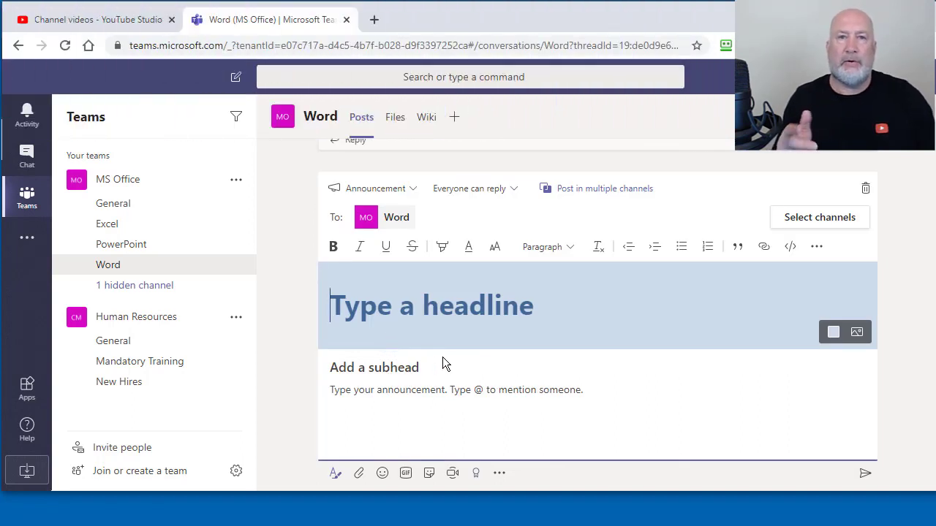
# Switch to the Teams desktop app to view the Atlanta Humane Society announcement in the Website & Videos team.
pyautogui.hotkey('alt', 'Tab')
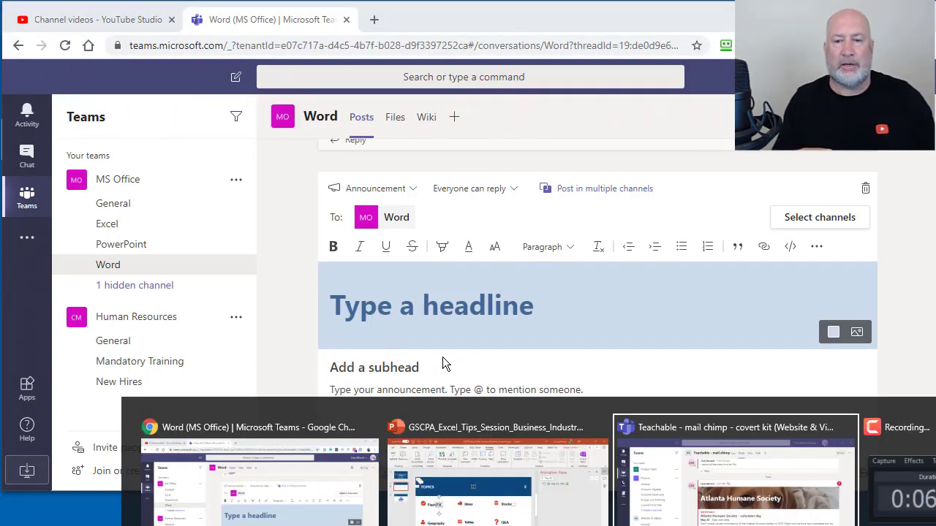
pyautogui.hotkey('alt', 'Tab')
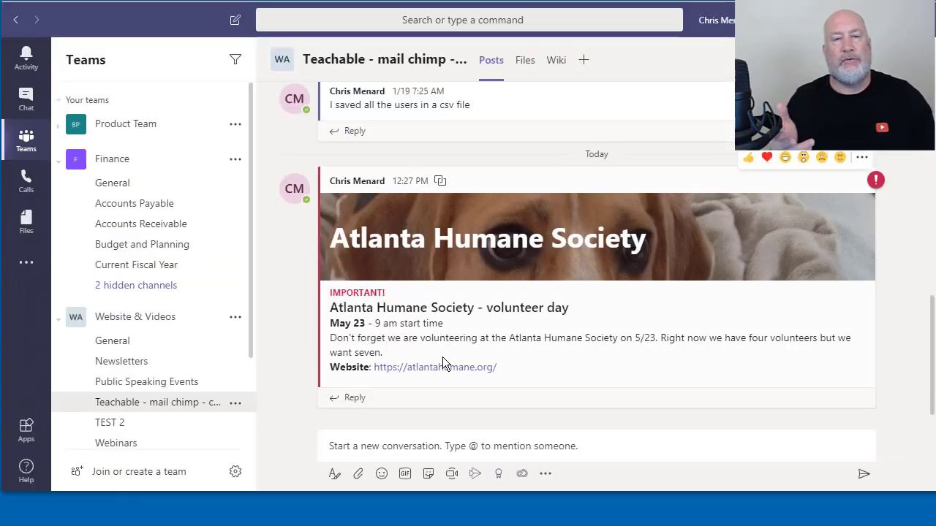